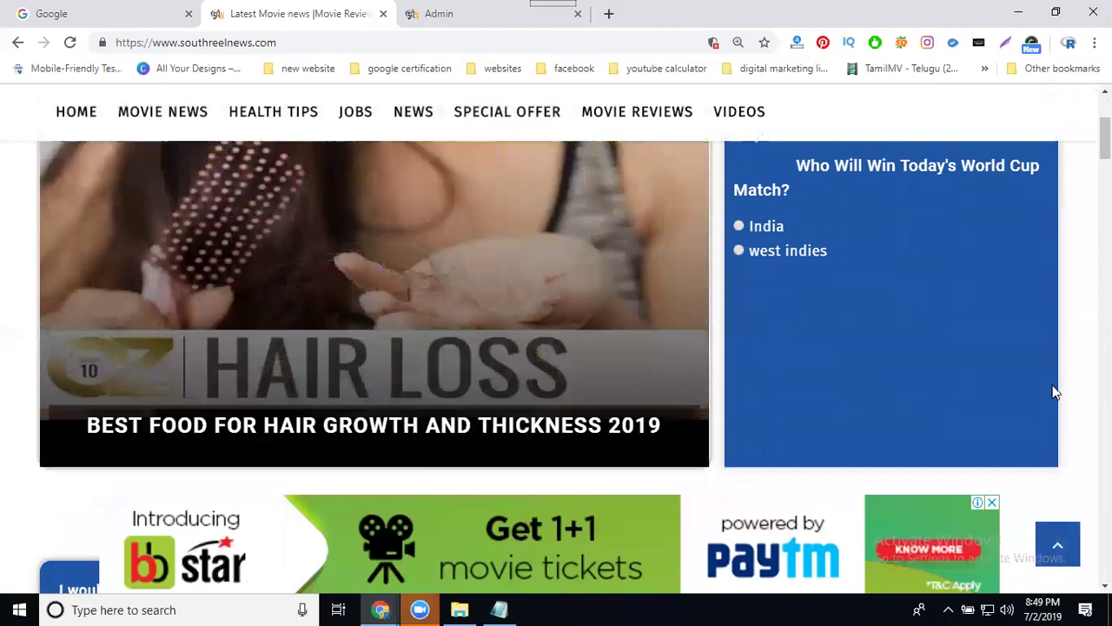
Open the 'Best Food for Hair Growth and Thickness 2019' article from the southreelnews.com carousel.
scroll(496, 443, "up", 1)
scroll(440, 439, "down", 2)
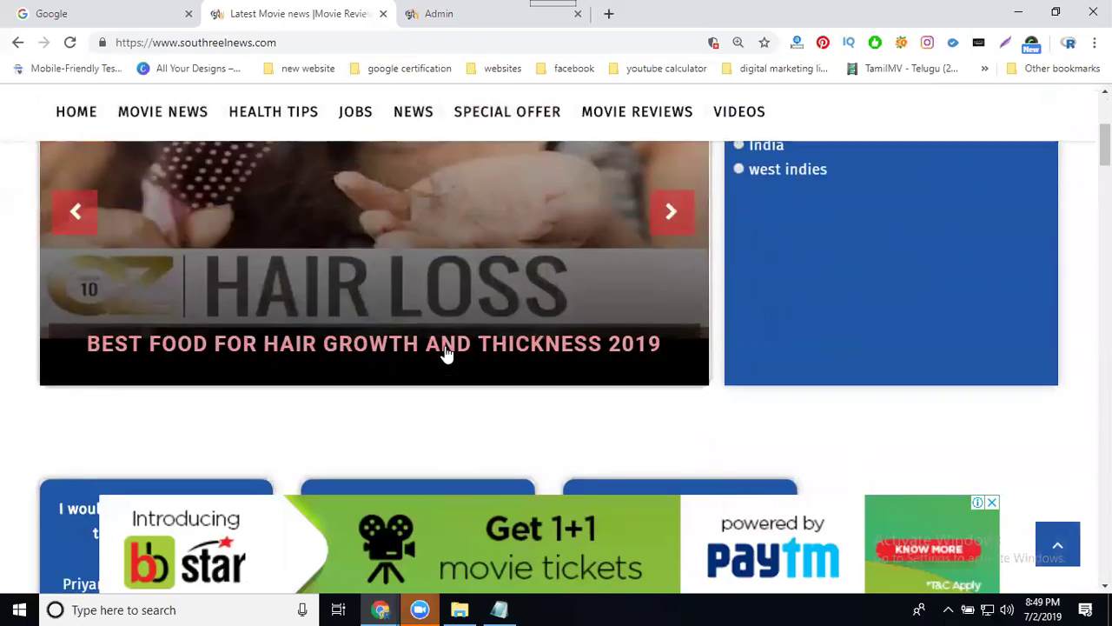
left_click(444, 351)
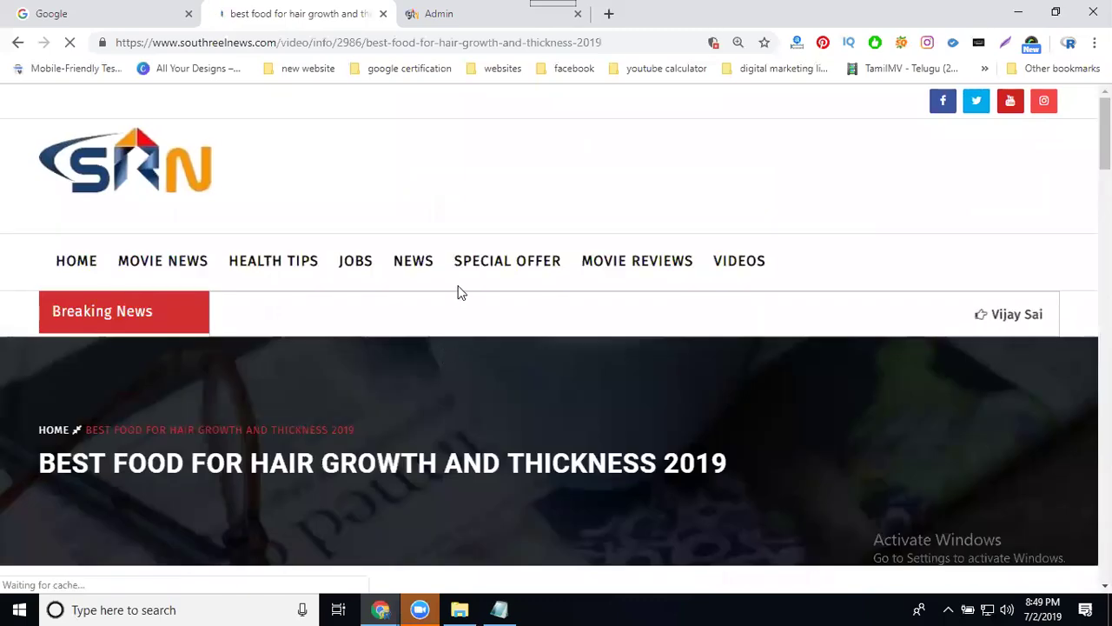
scroll(290, 387, "down", 2)
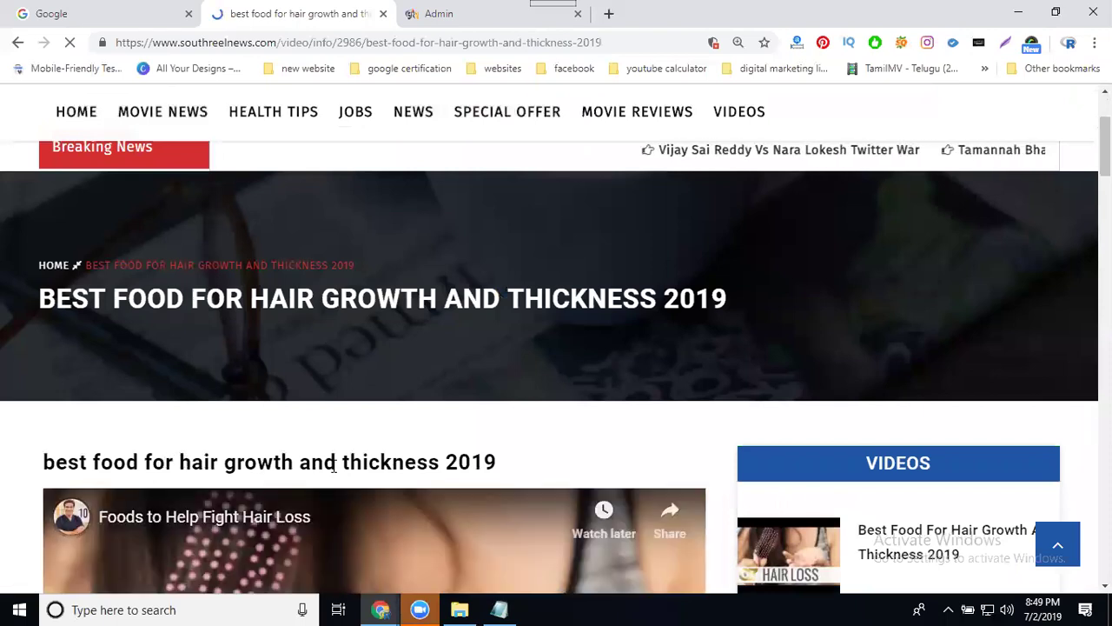
Search 'google bookmark' in the Admin tab to reach Google Bookmarks.
left_click(443, 16)
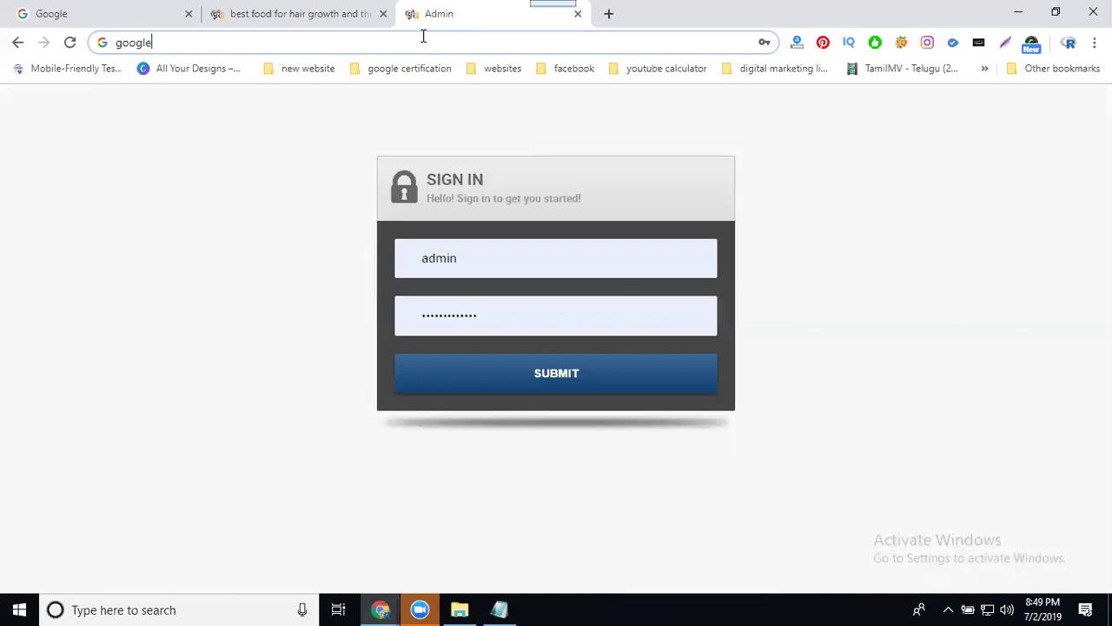
left_click(423, 36)
type("google bookmark")
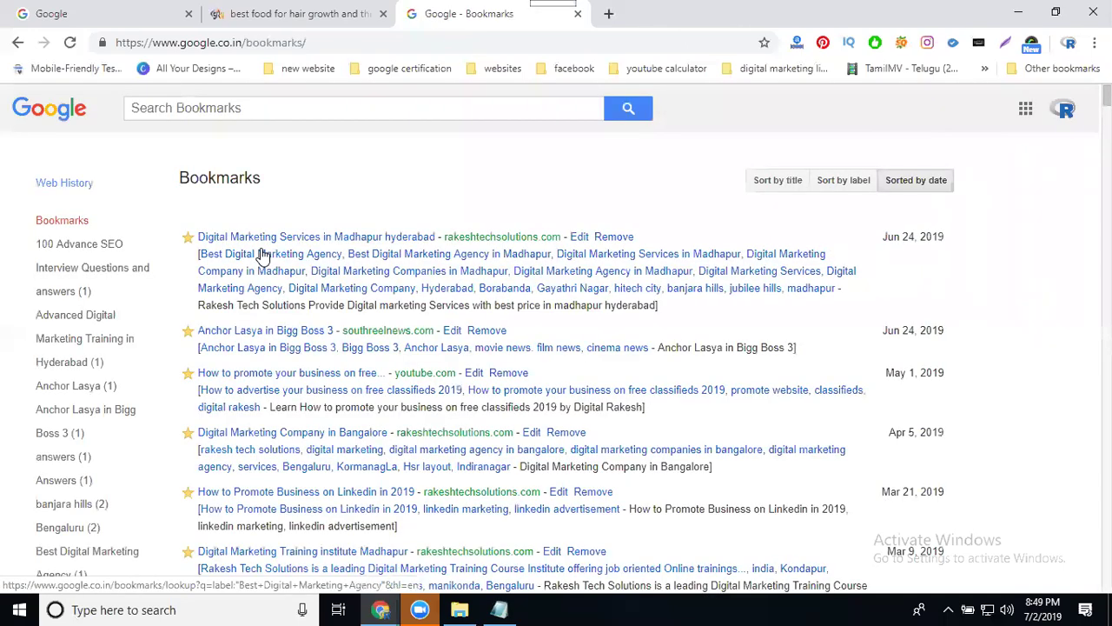
Copy the hair-growth article's web address and scroll the bookmarks list to its end.
left_click(256, 16)
left_click(255, 43)
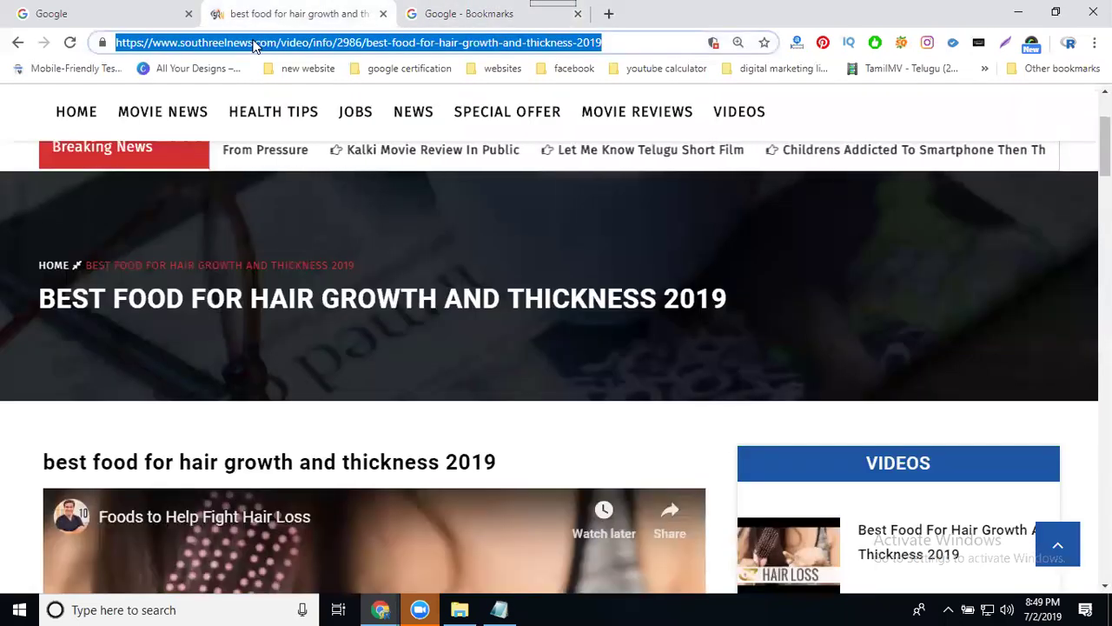
left_click(430, 15)
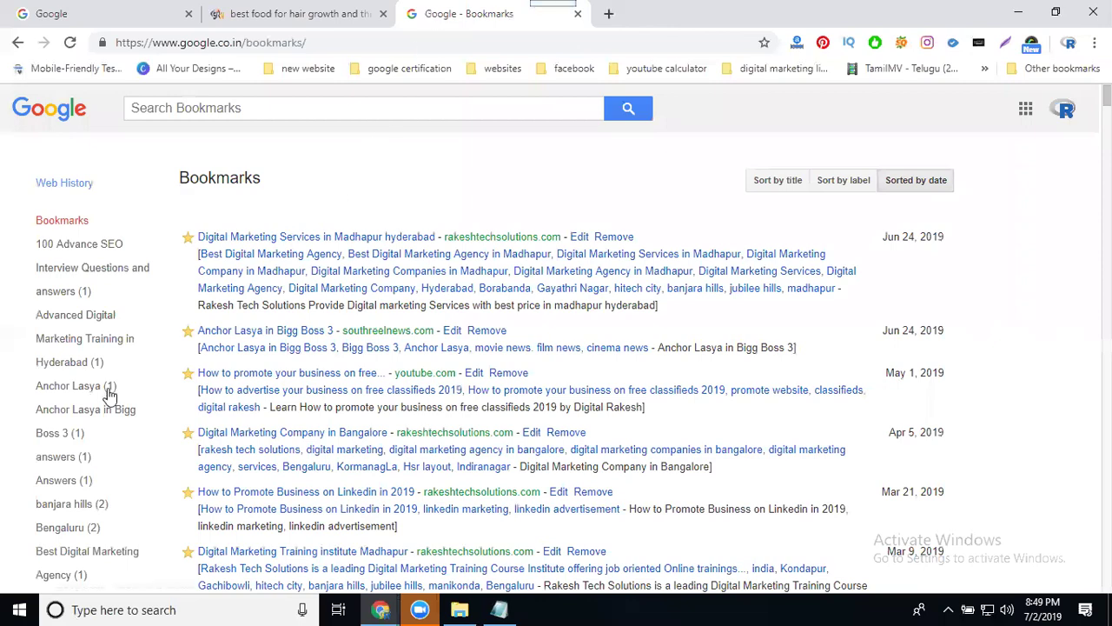
scroll(94, 397, "down", 5)
scroll(556, 338, "down", 5)
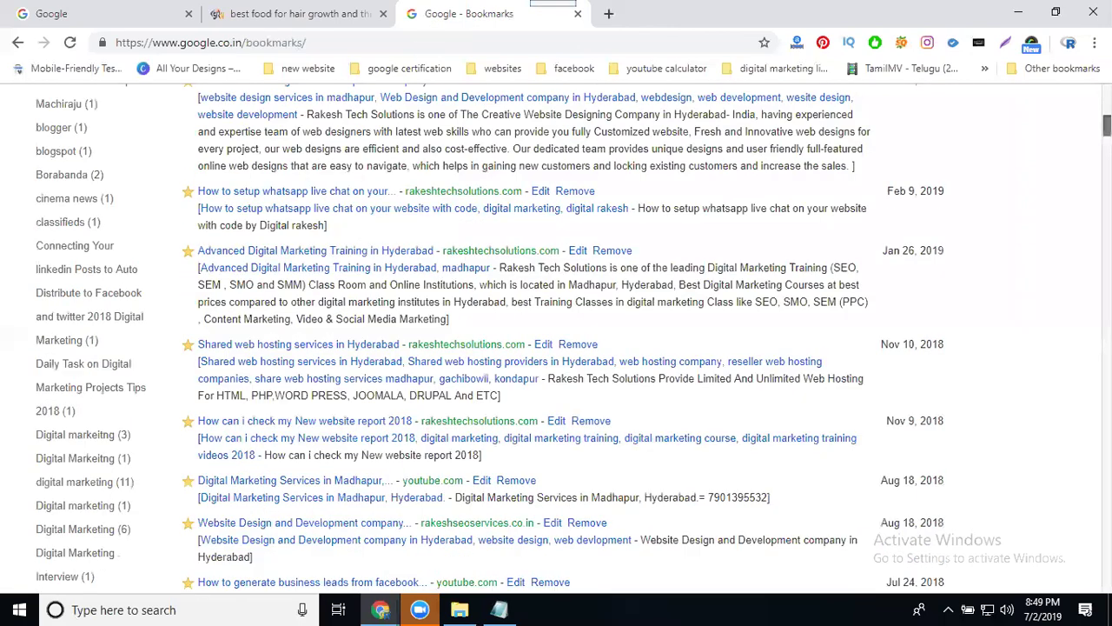
key("End")
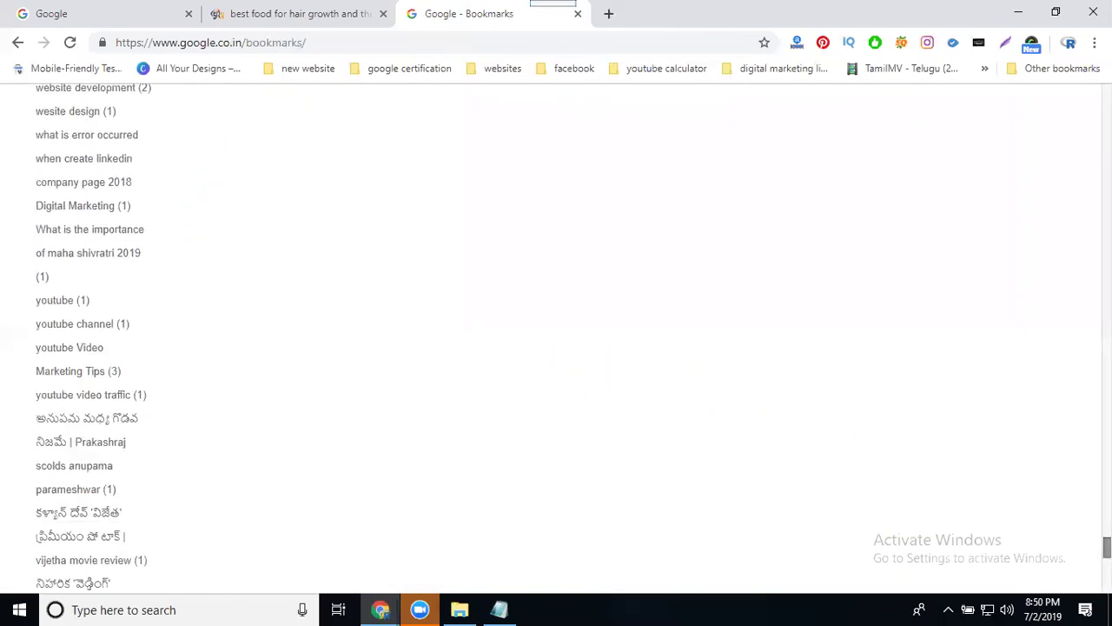
scroll(273, 519, "down", 5)
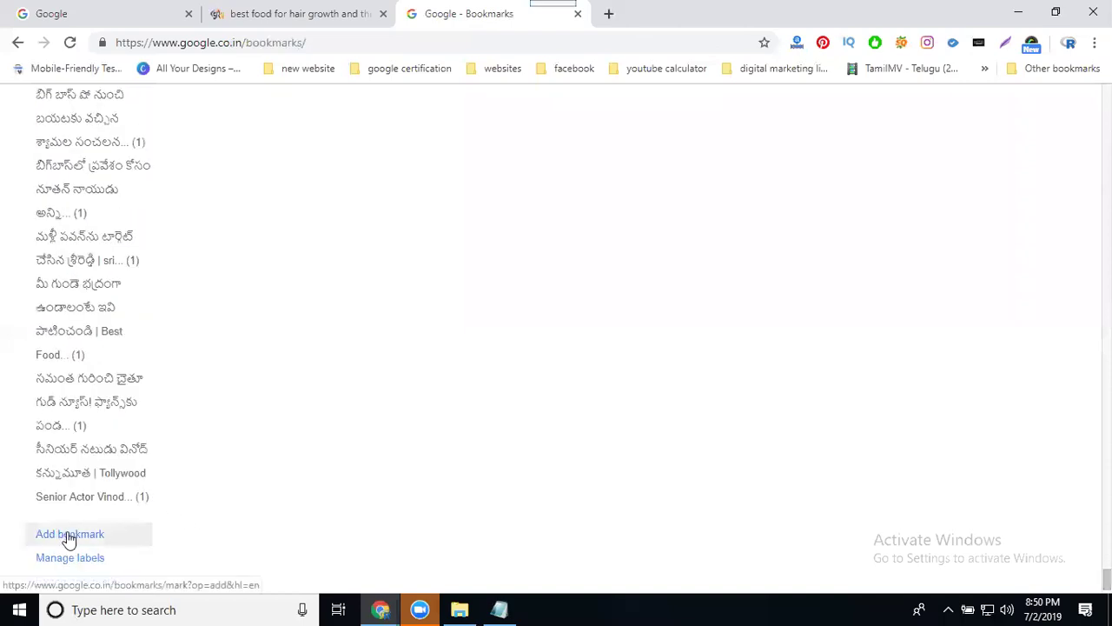
Start a new bookmark with the article's copied URL as its location.
left_click(71, 536)
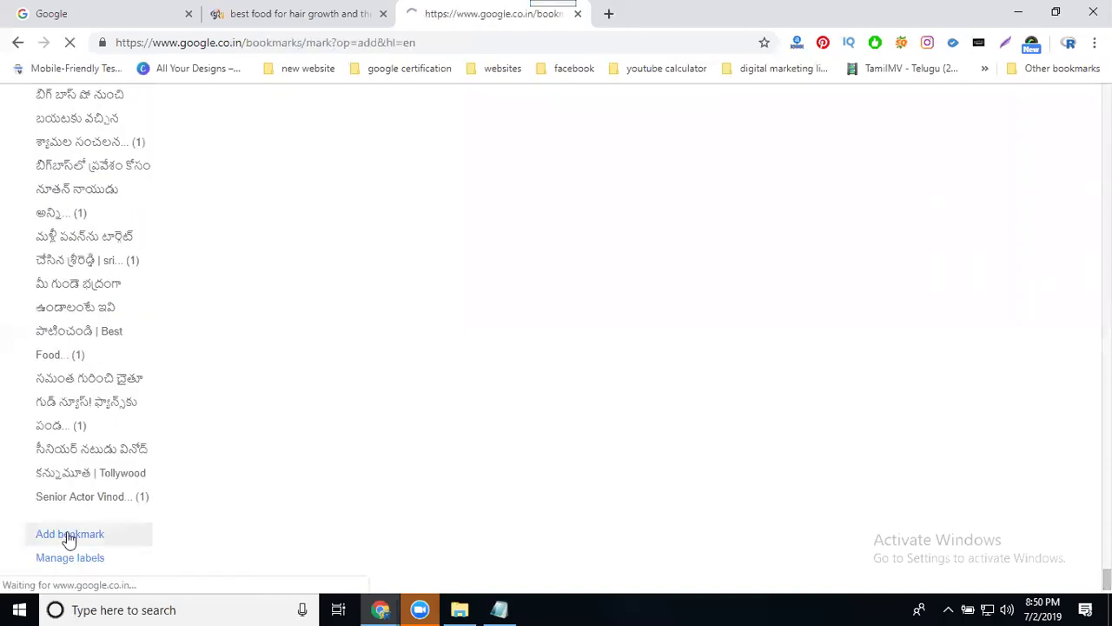
left_click(315, 258)
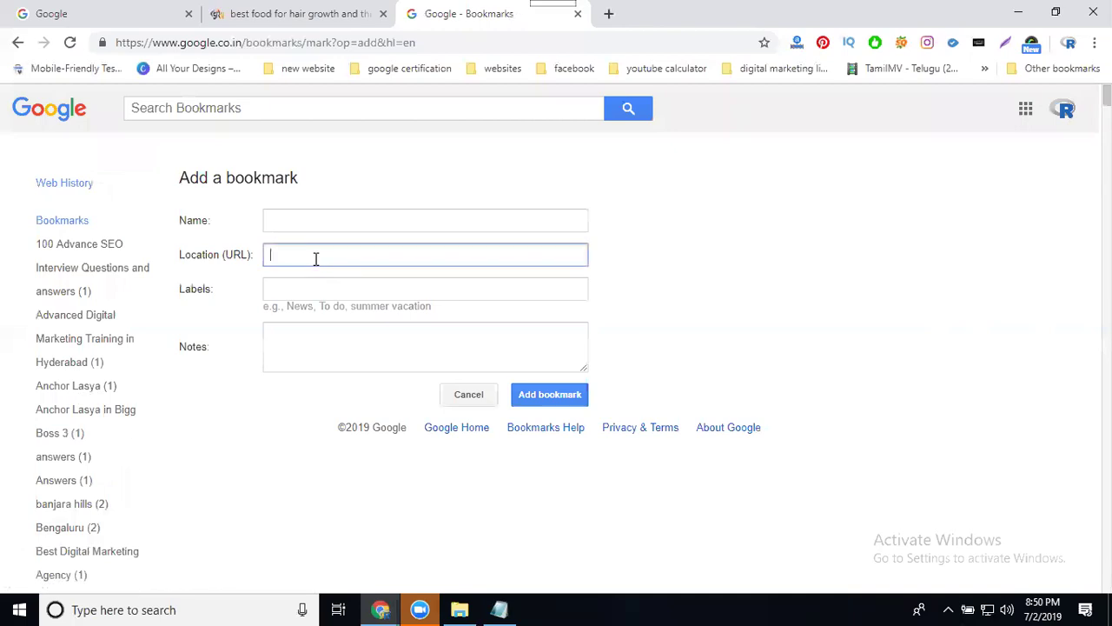
key("ctrl+v")
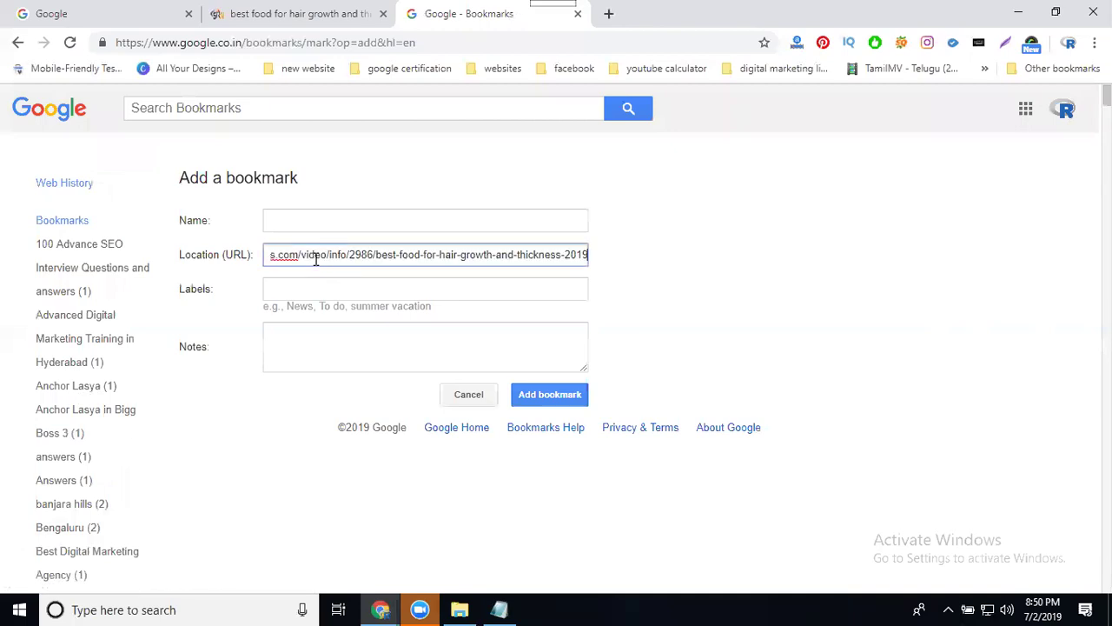
Label the bookmark with the article title plus 'health tips, hair loss tips, hair growth tips'.
left_click(285, 14)
scroll(283, 300, "down", 4)
scroll(283, 306, "up", 1)
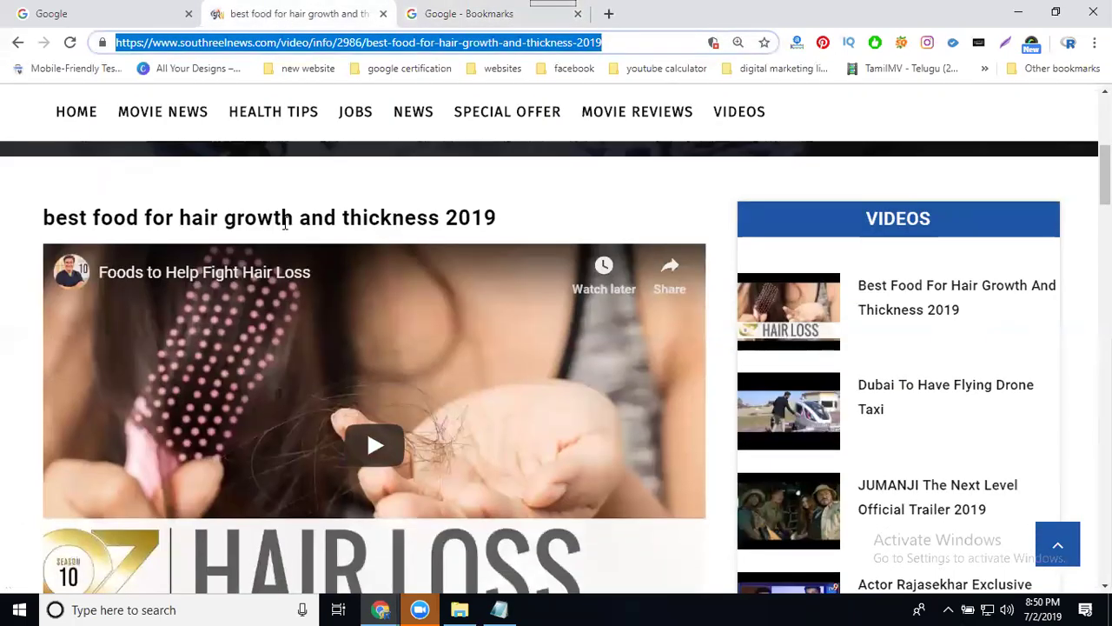
triple_click(278, 217)
key("ctrl+c")
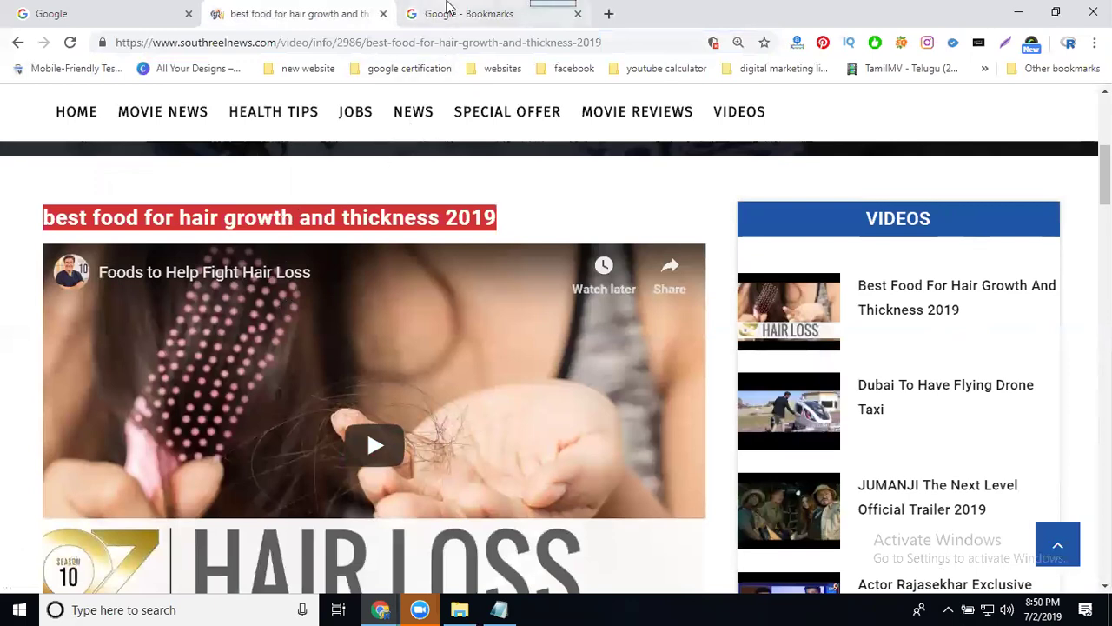
left_click(438, 14)
left_click(311, 294)
key("ctrl+v")
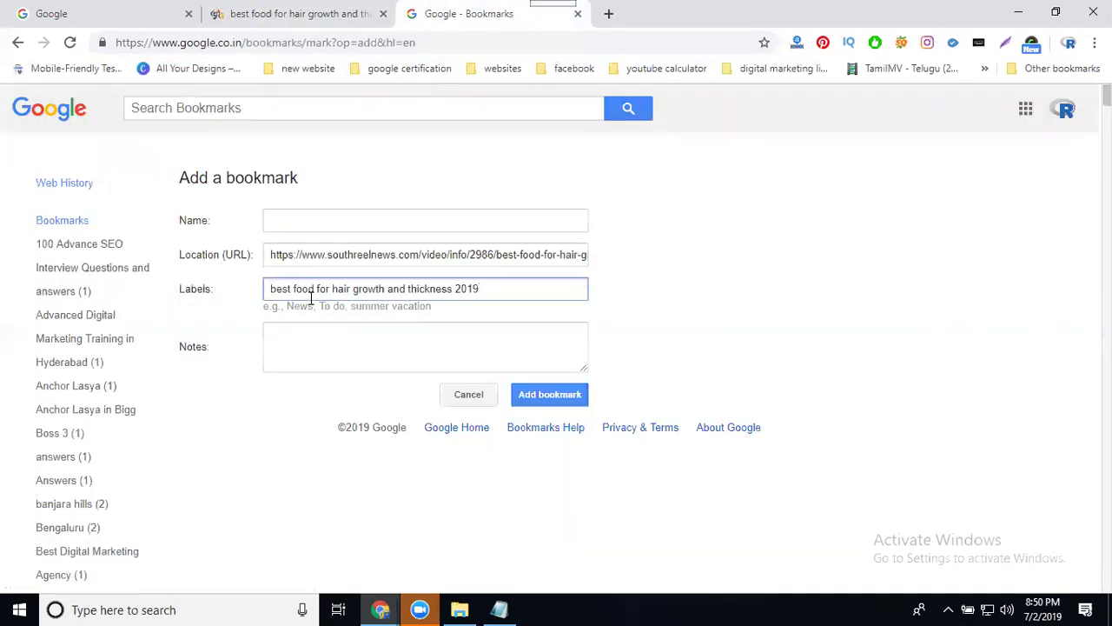
type(", health tips,")
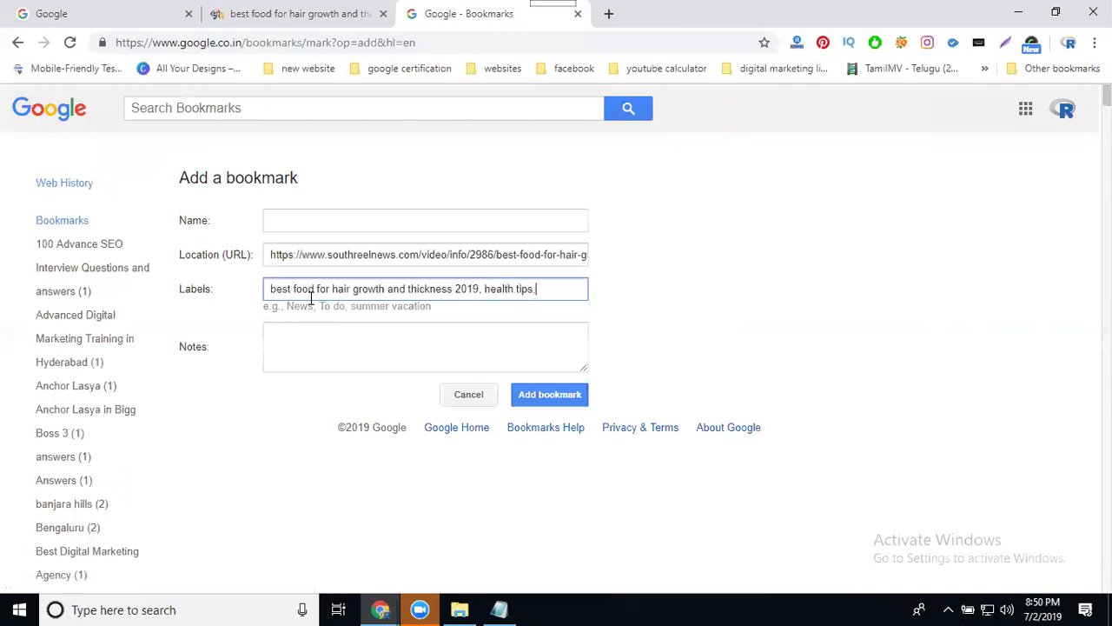
type(" hair loss tips")
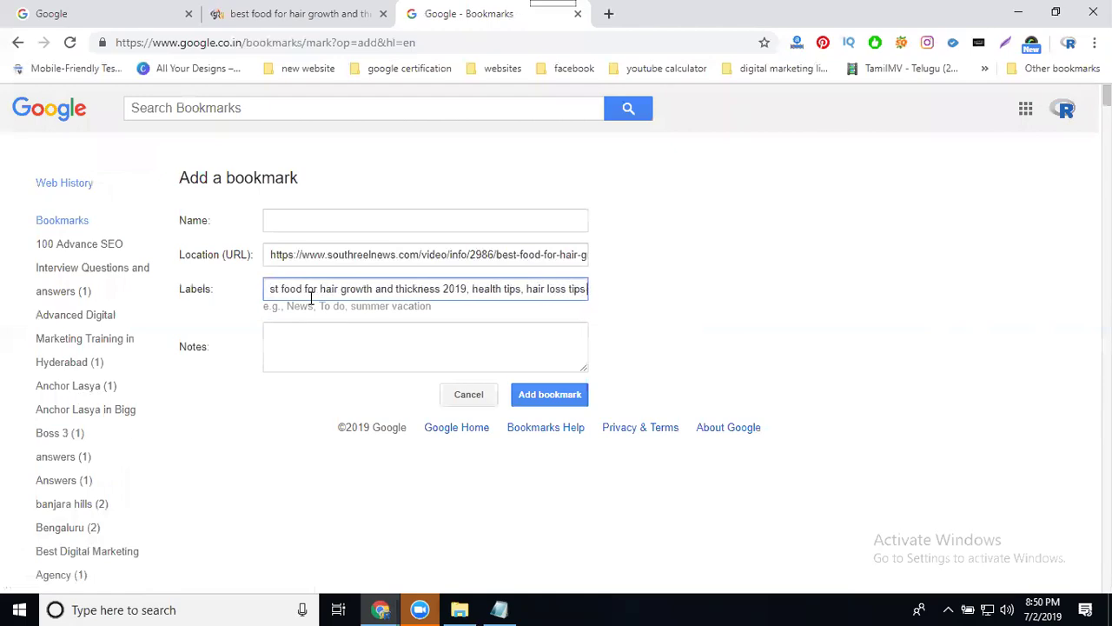
type(" , h")
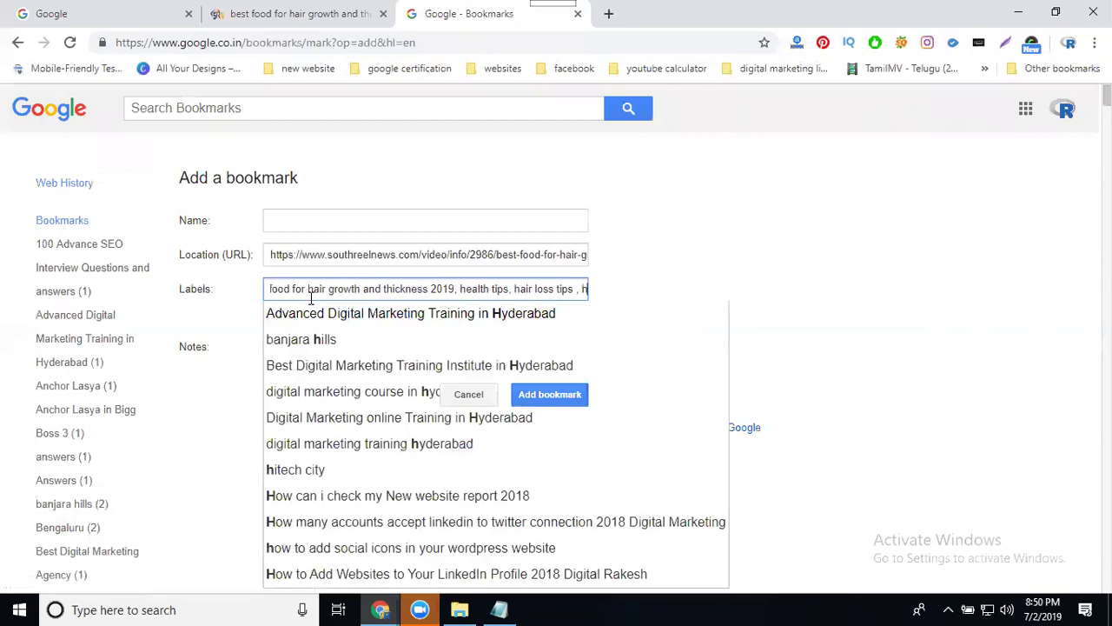
type("air gro")
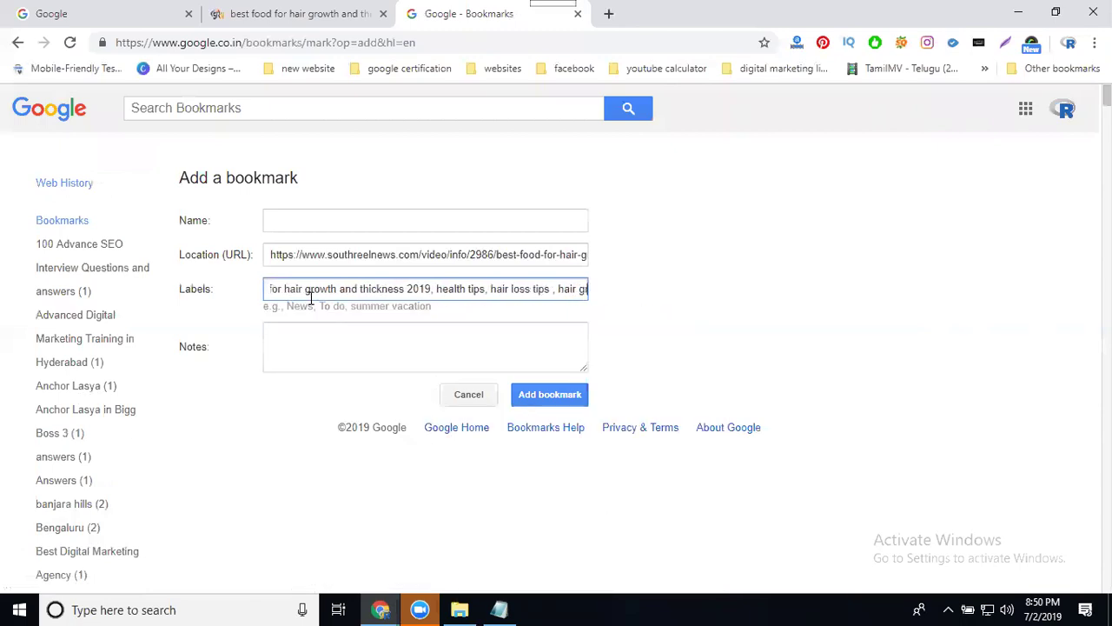
type("wth t")
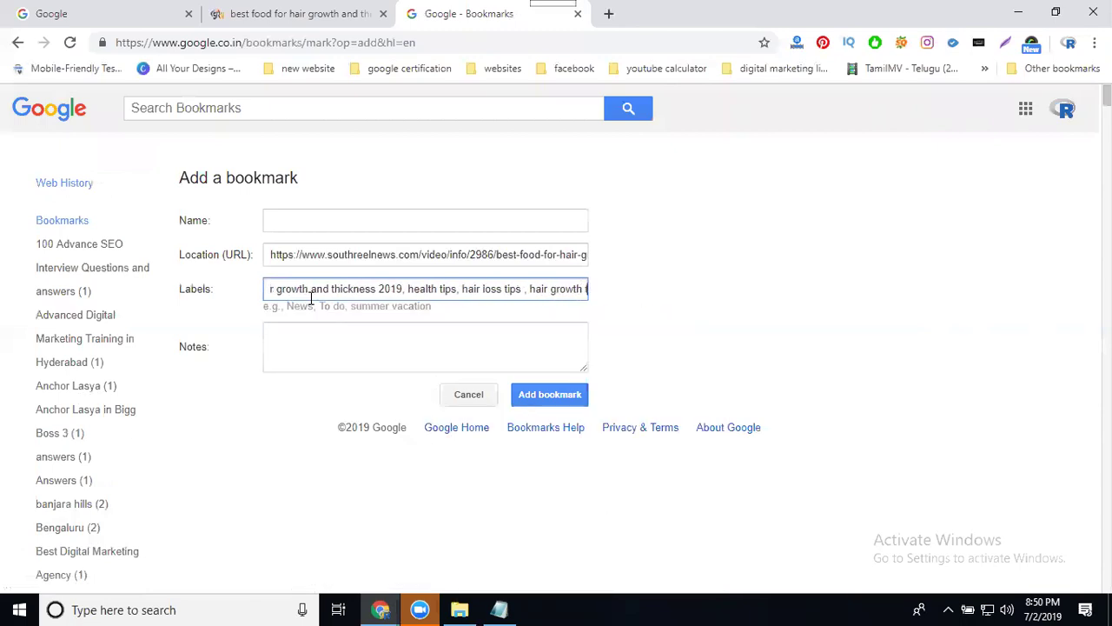
type("ips")
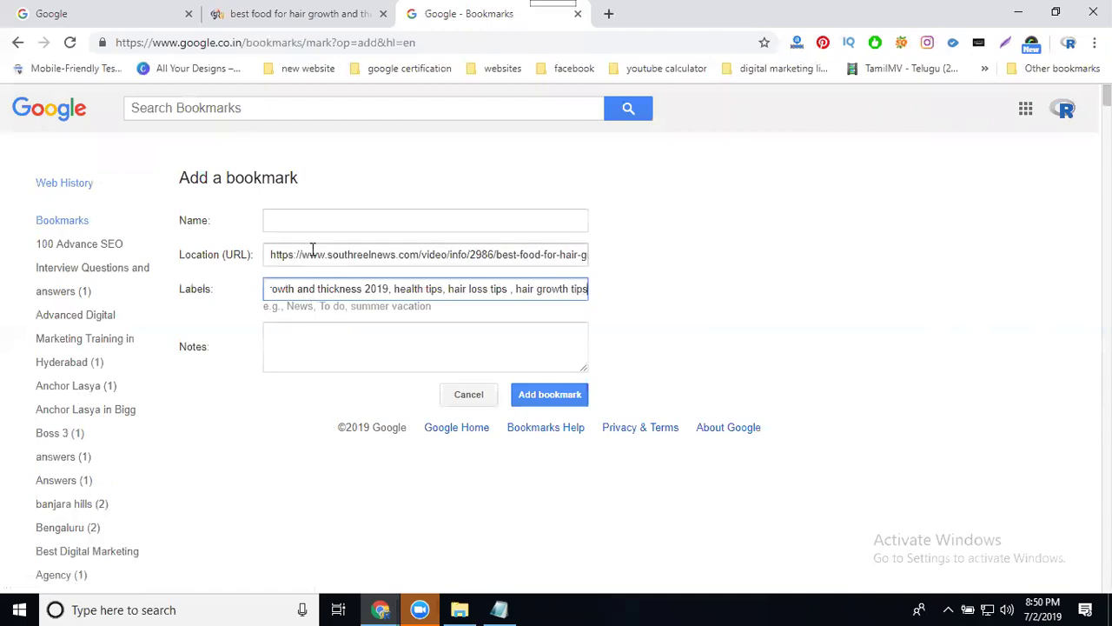
Name the bookmark with the article title, add note 'Watch This Video best food for hair growth and thickness 2019', and save.
left_click(303, 218)
key("ctrl+v")
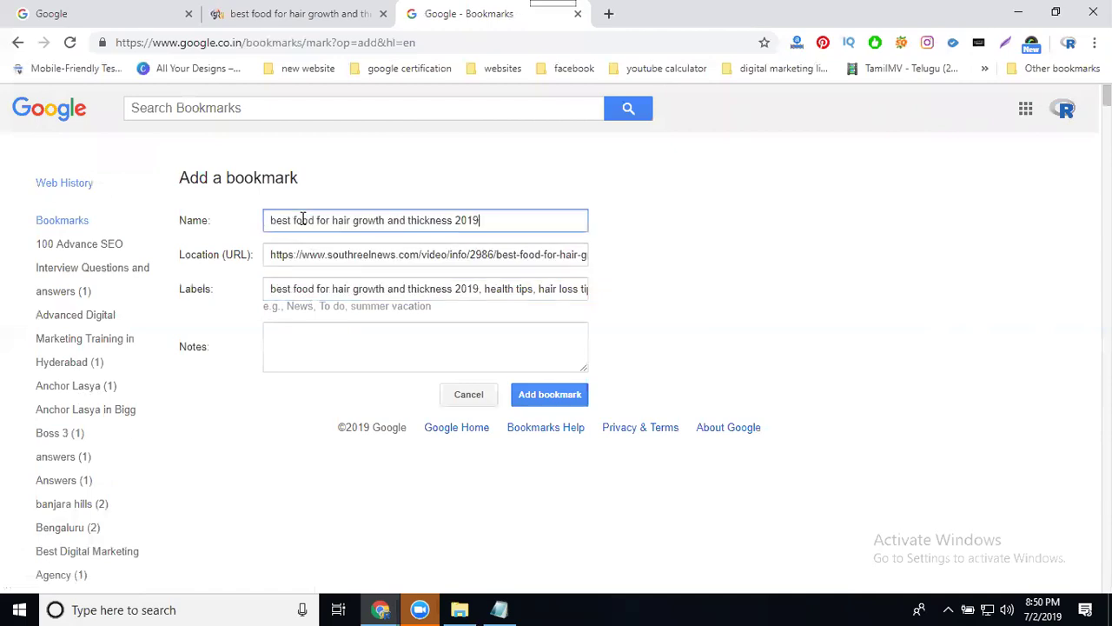
left_click(294, 337)
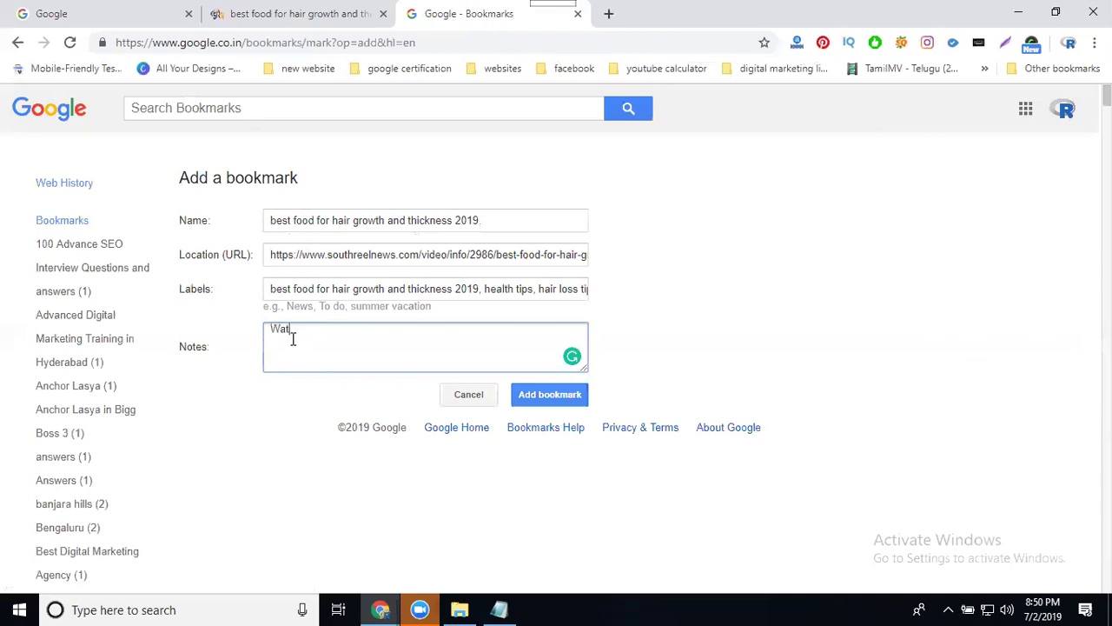
type("Watch This Video")
key("ctrl+v")
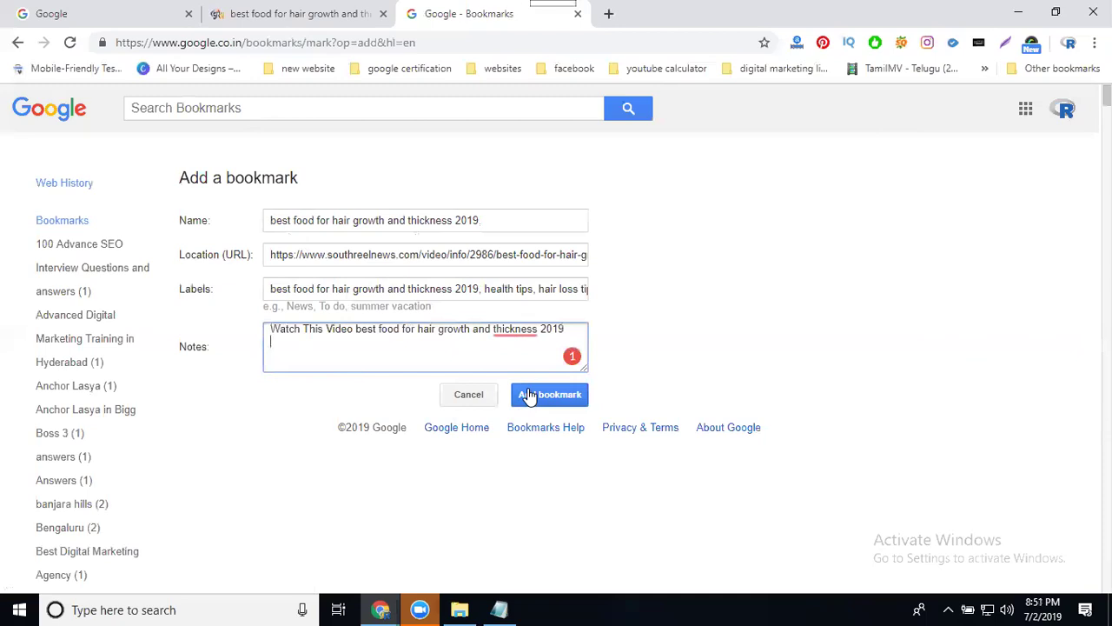
left_click(530, 395)
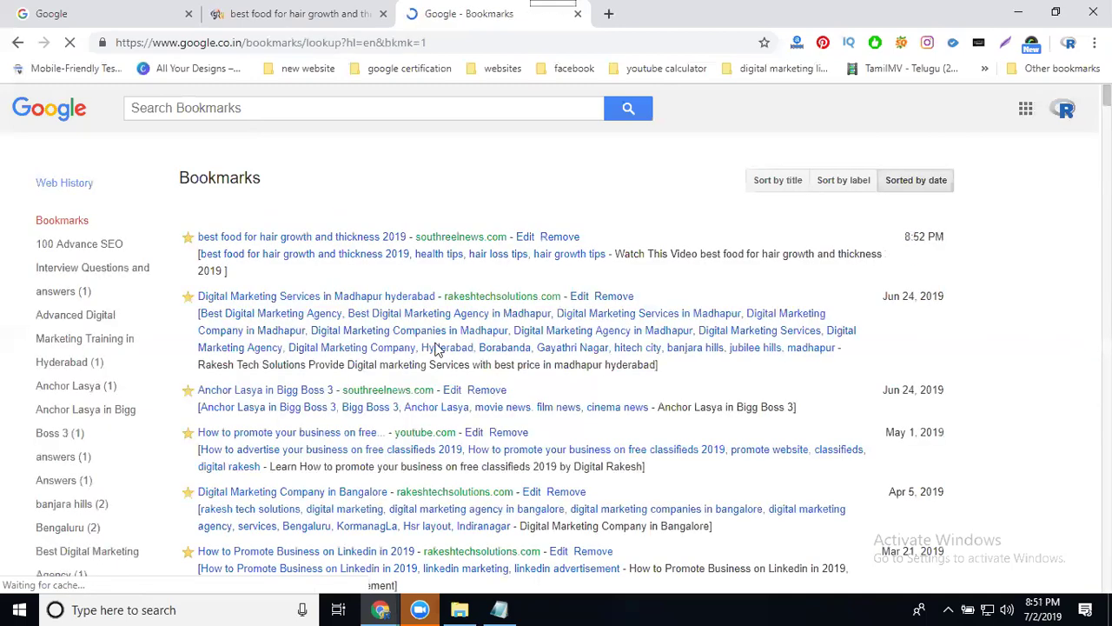
Open each of the bookmark's four labels in its own new tab.
middle_click(280, 255)
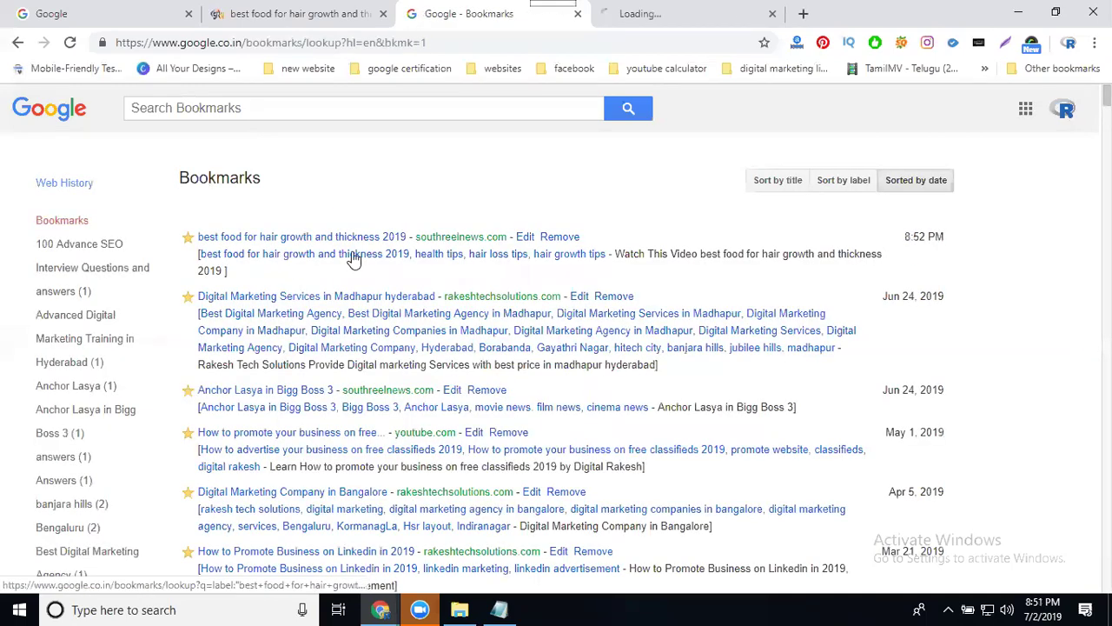
middle_click(434, 255)
middle_click(484, 255)
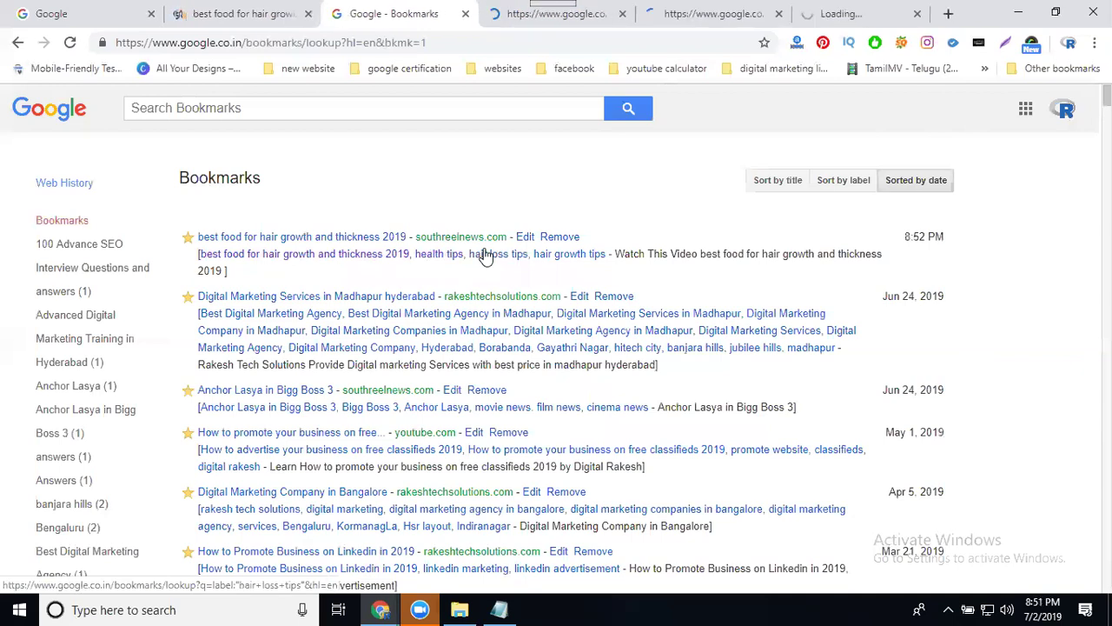
middle_click(577, 259)
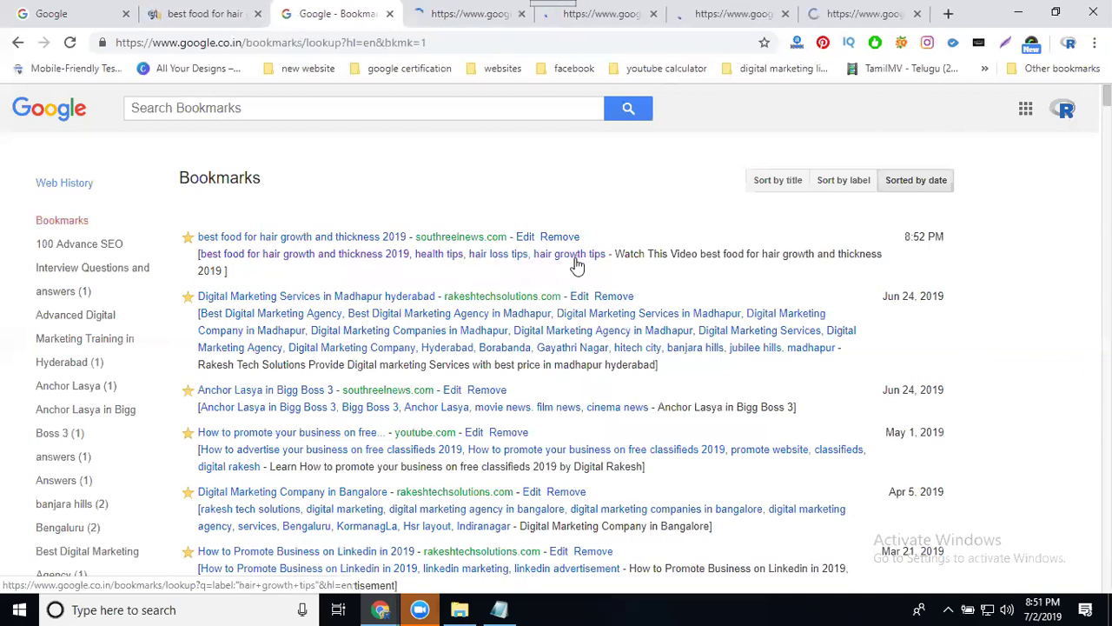
Check each label tab lists only the hair-growth bookmark.
left_click(463, 11)
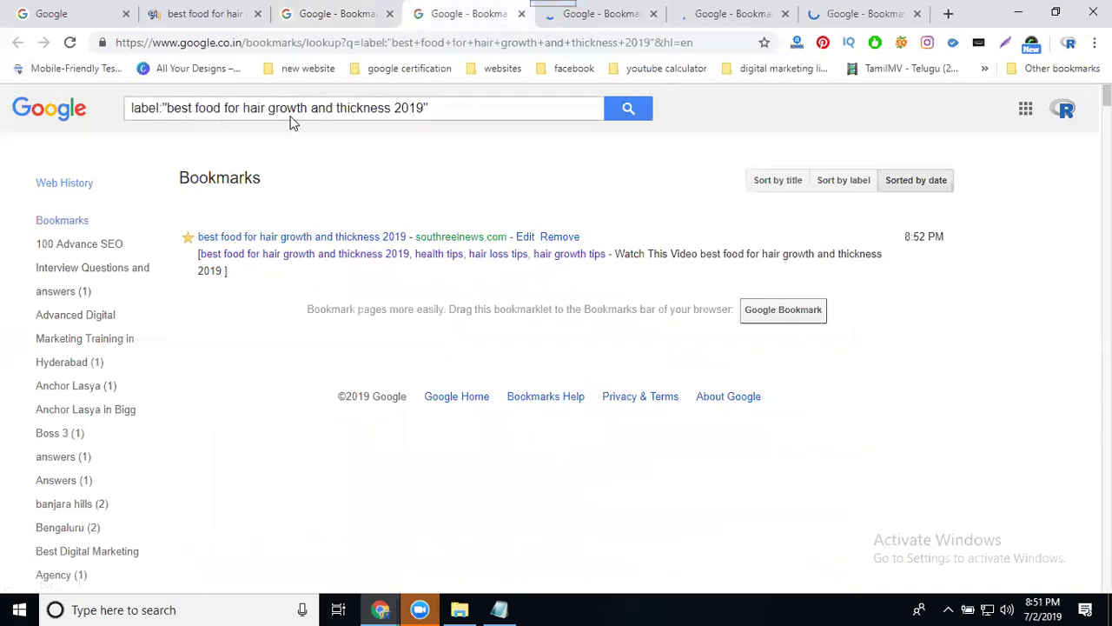
left_click(590, 16)
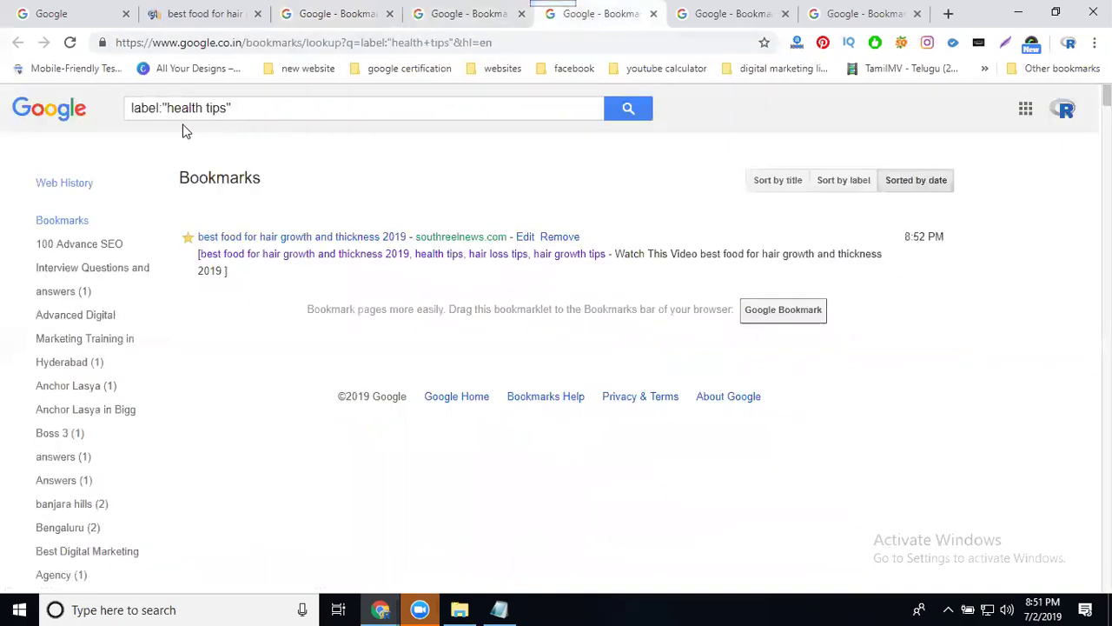
left_click(712, 22)
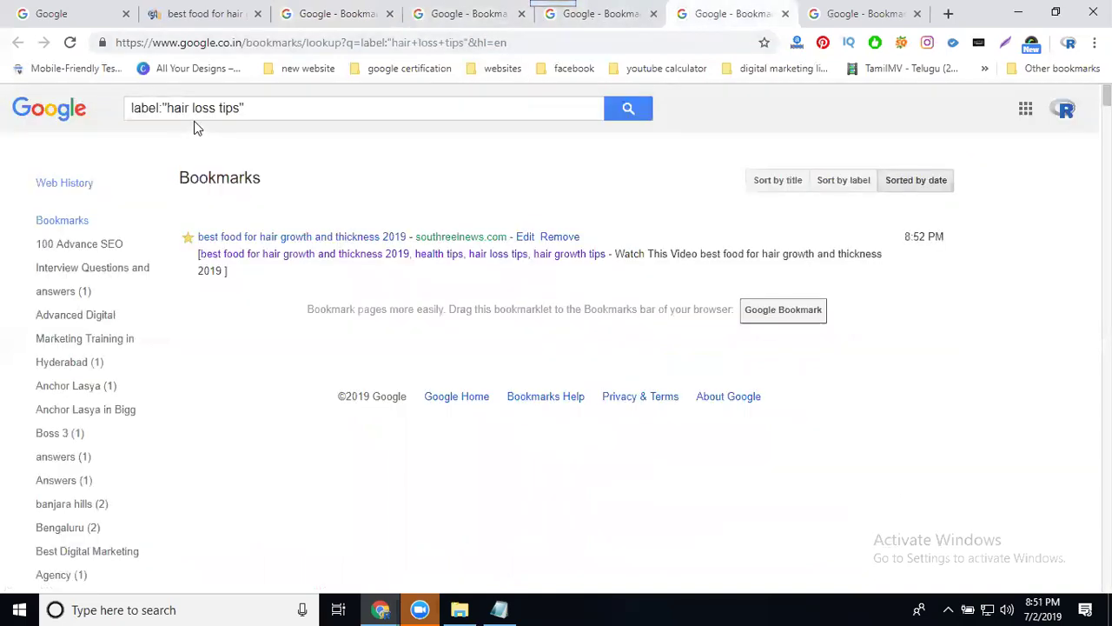
left_click(856, 13)
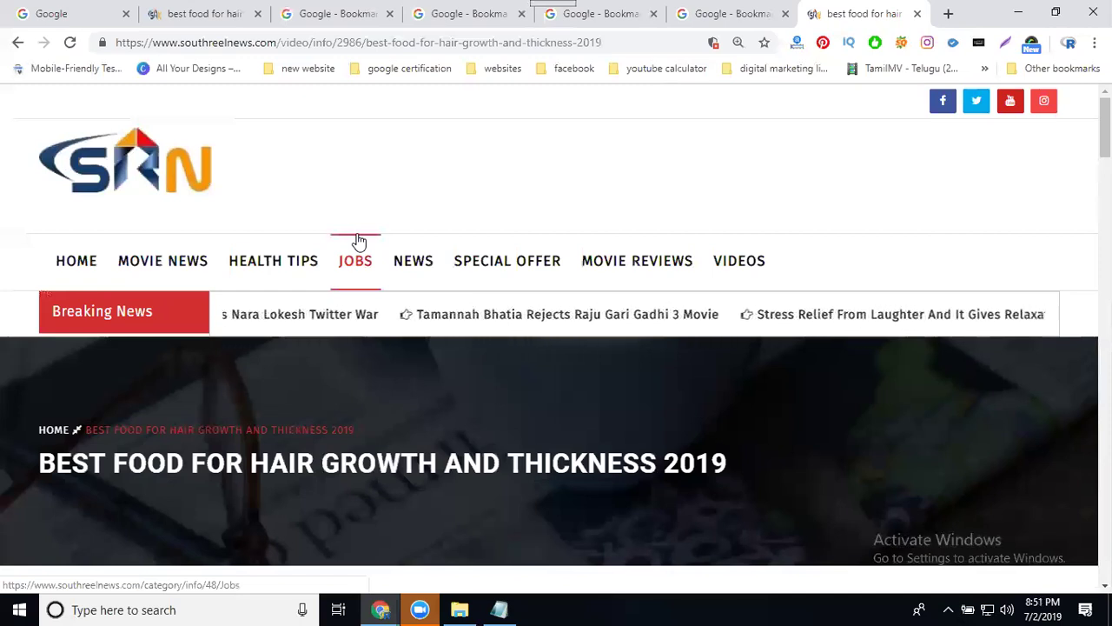
Return to the full bookmarks list and edit the hair-growth bookmark.
left_click(309, 14)
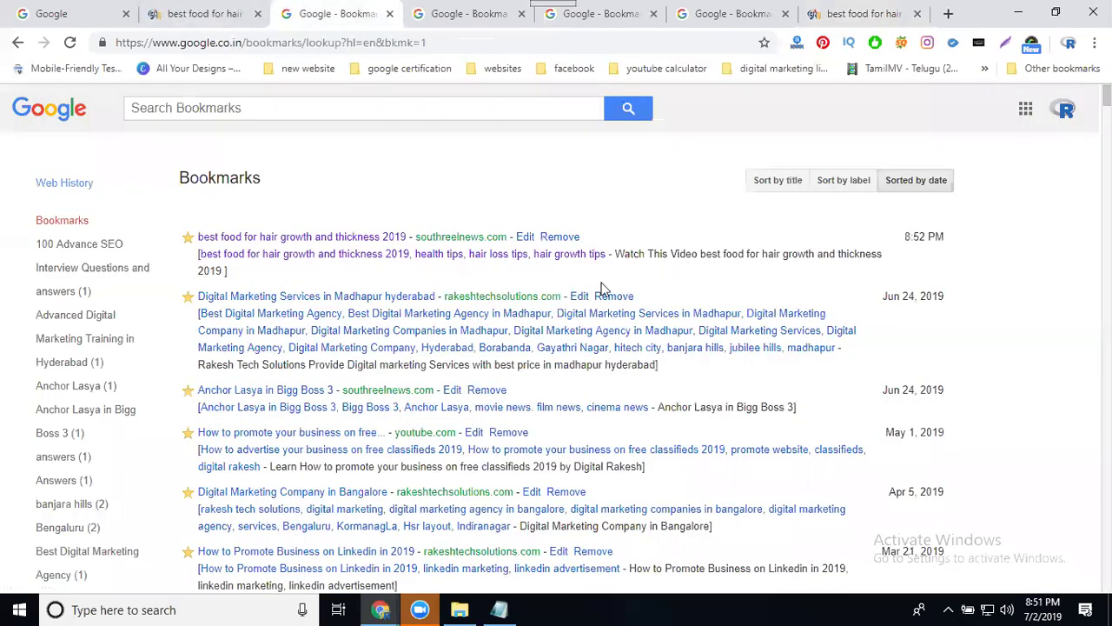
left_click(526, 237)
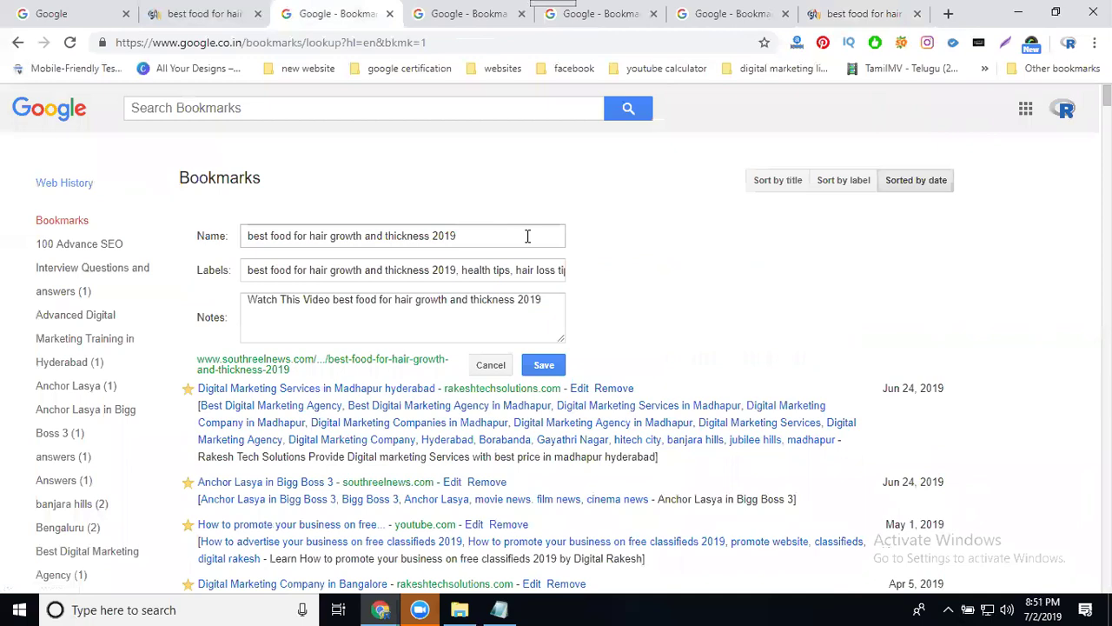
Search Google for 'hair loss tips', then change the query to 'hair loss tips for men' and select it.
left_click(80, 11)
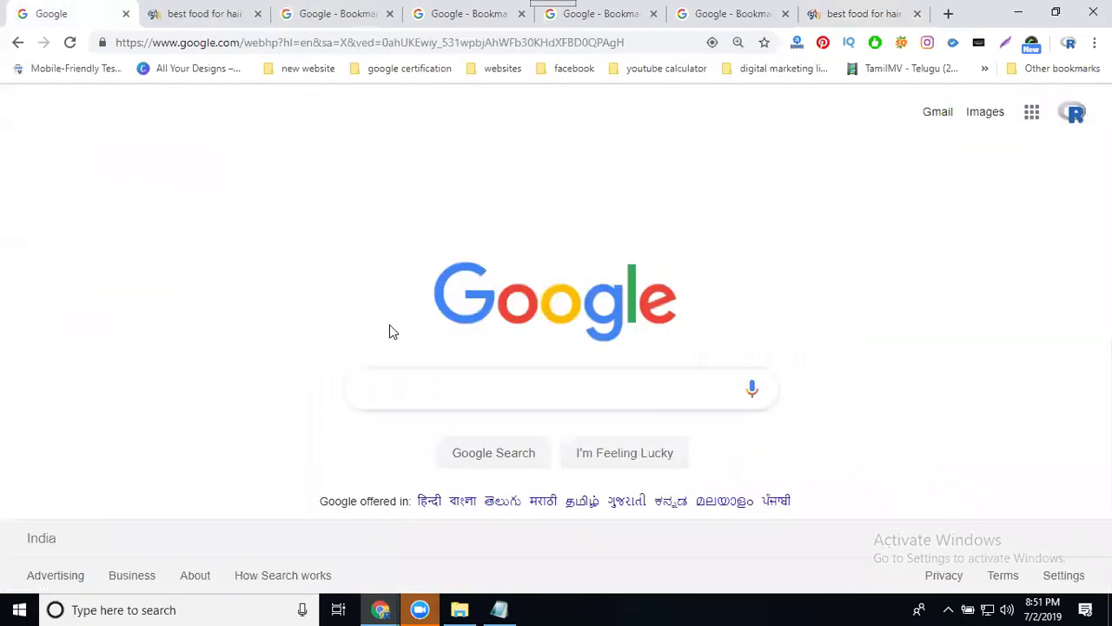
type("haitr")
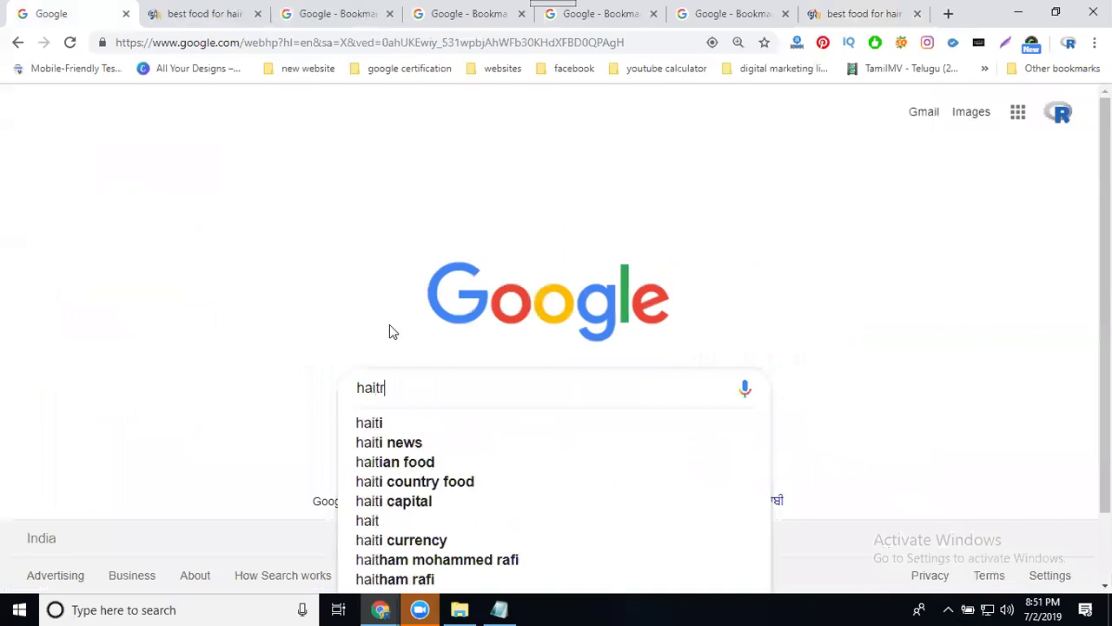
key("BackSpace")
key("BackSpace")
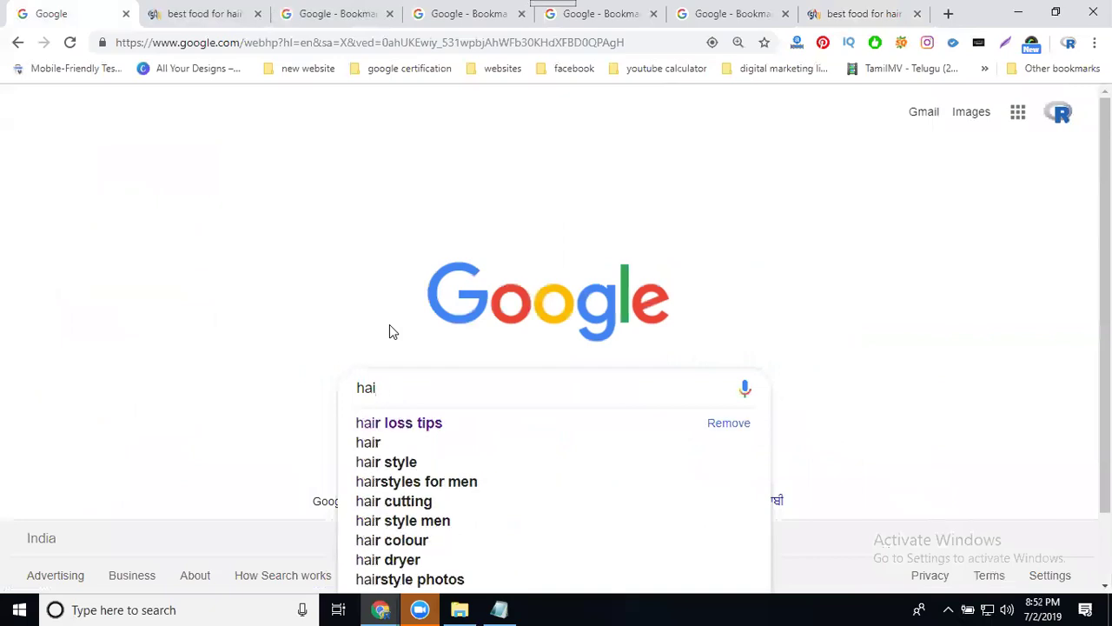
key("Down")
key("Return")
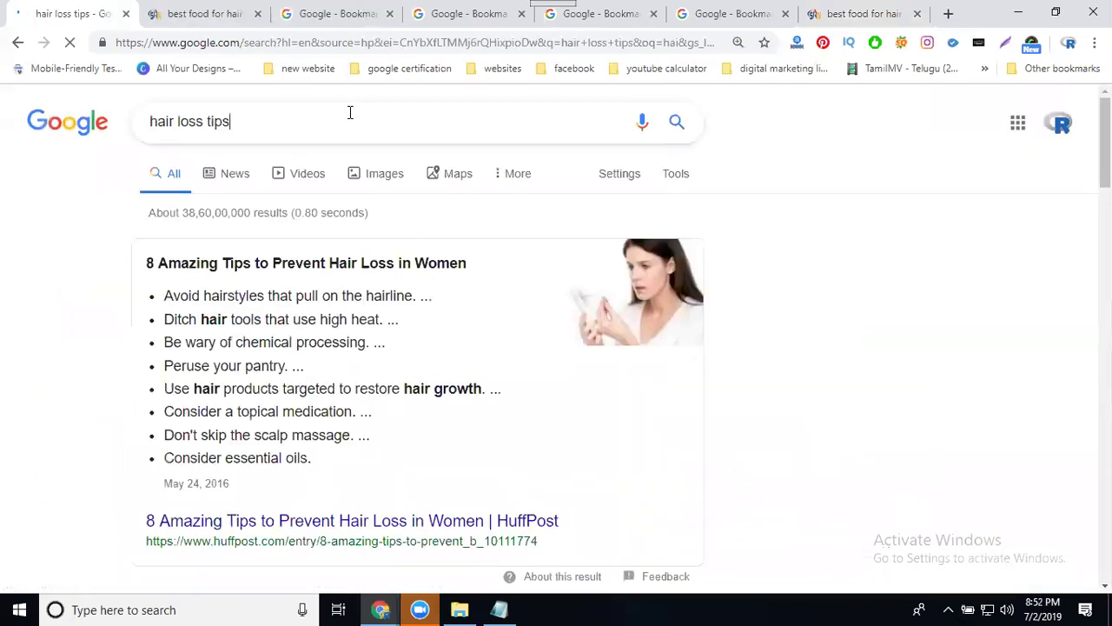
type("formen")
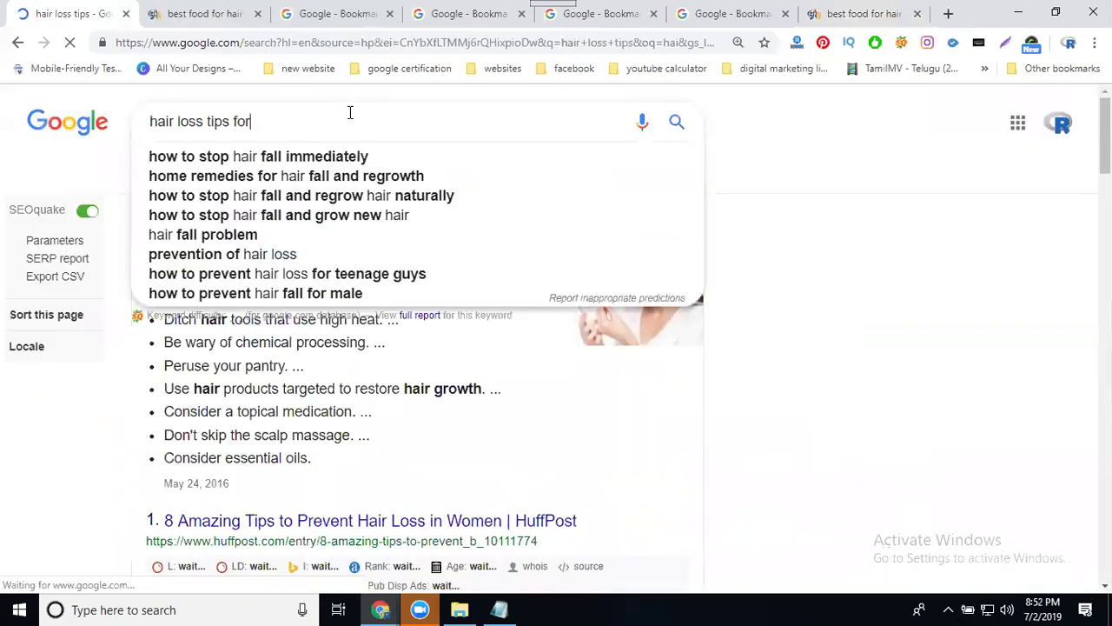
left_click(252, 115)
key("ctrl+a")
key("ctrl+c")
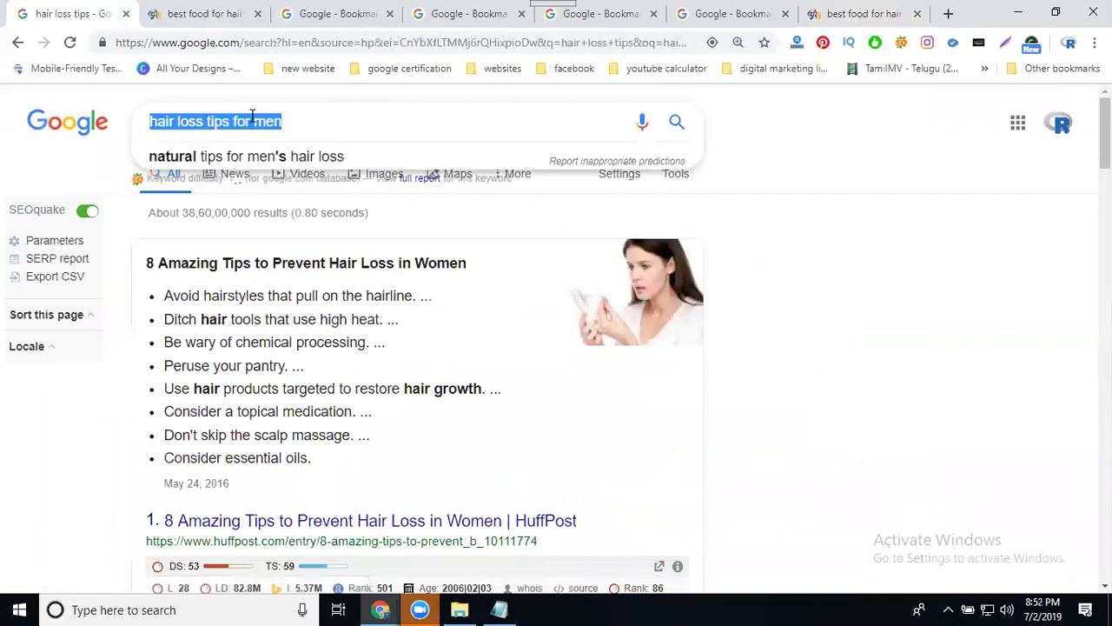
Prepend labels 'hair loss tips for men' and 'hair loss tips for women' to the bookmark and save.
left_click(343, 13)
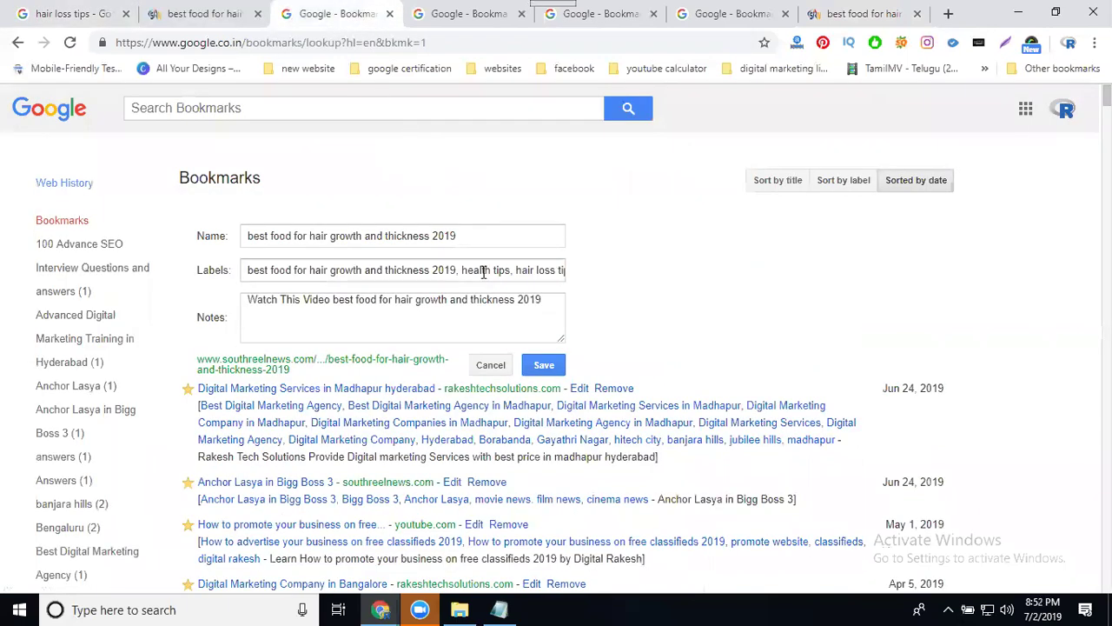
left_click(243, 274)
key("ctrl+v")
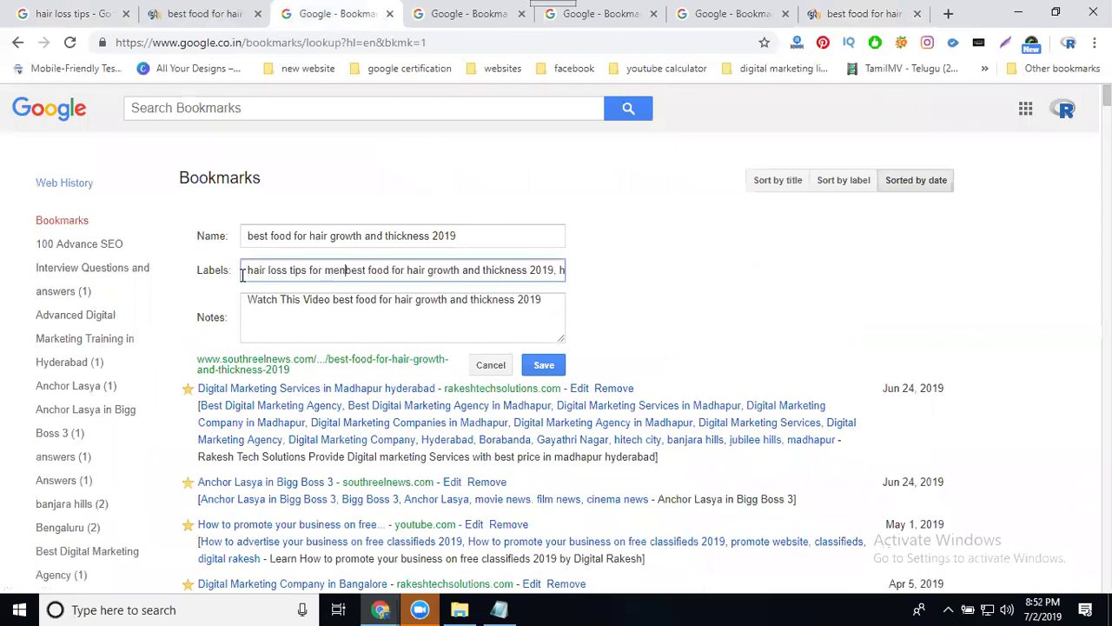
type(",")
key("ctrl+v")
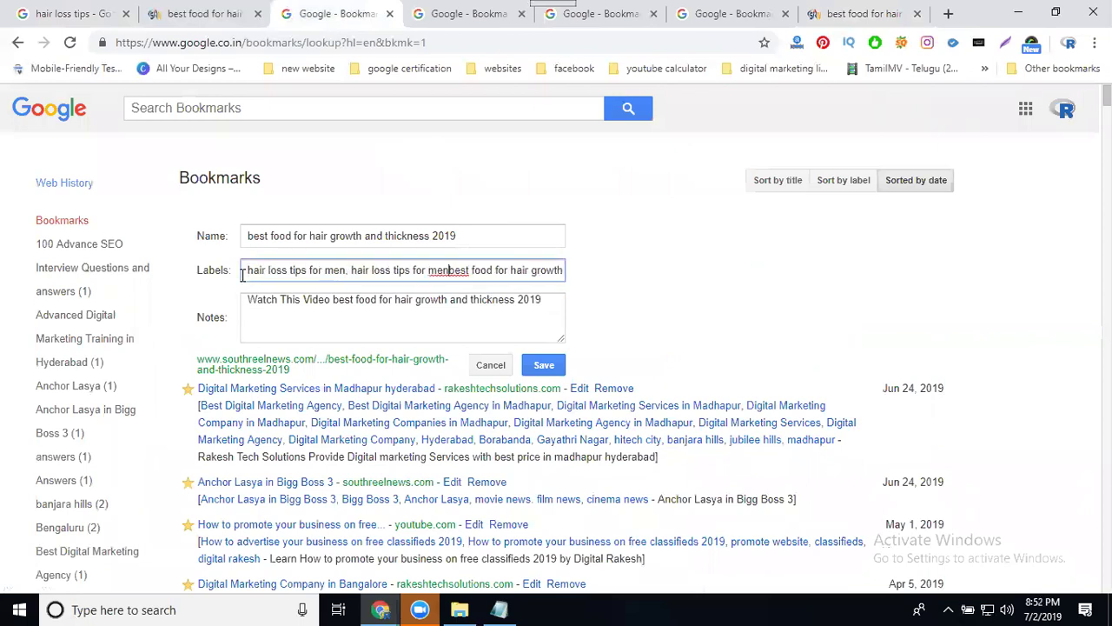
key("BackSpace")
key("BackSpace")
key("BackSpace")
type("wom")
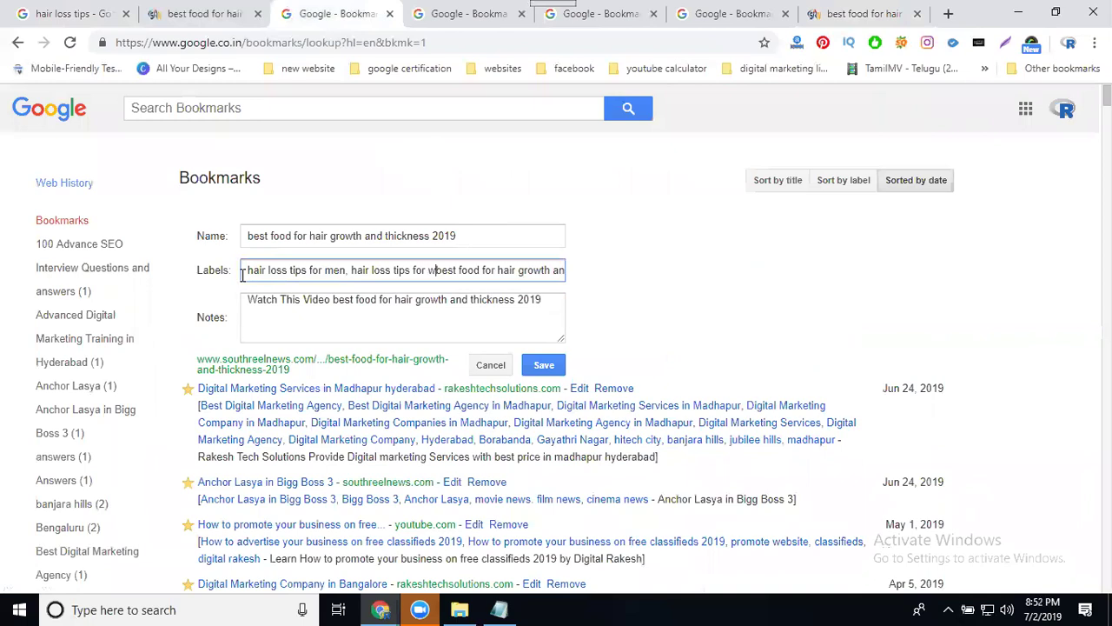
type("en,")
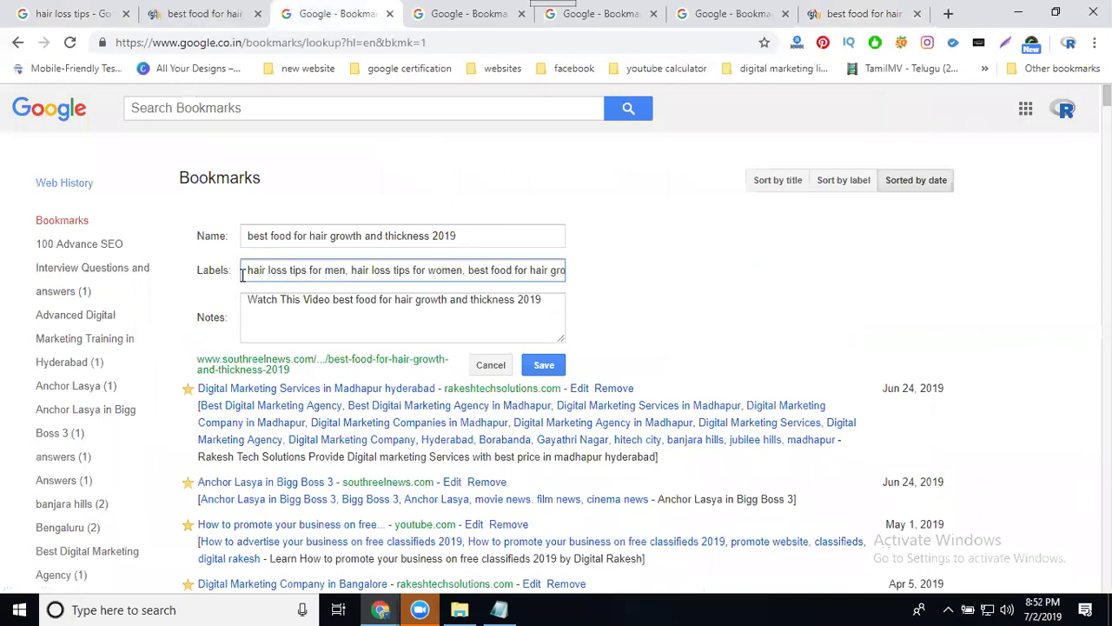
left_click(542, 366)
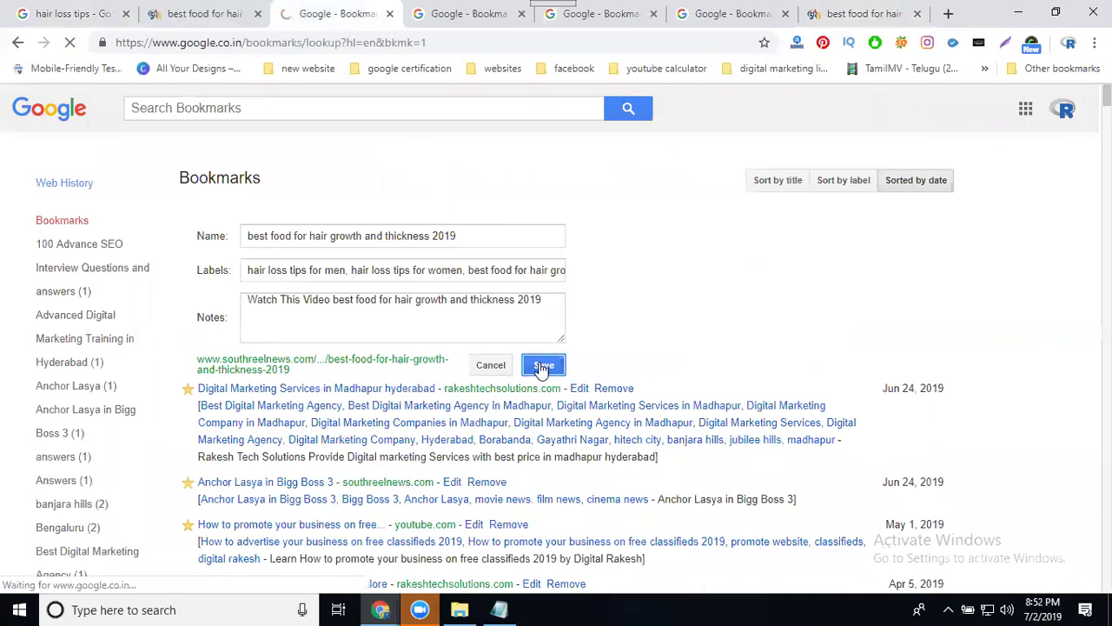